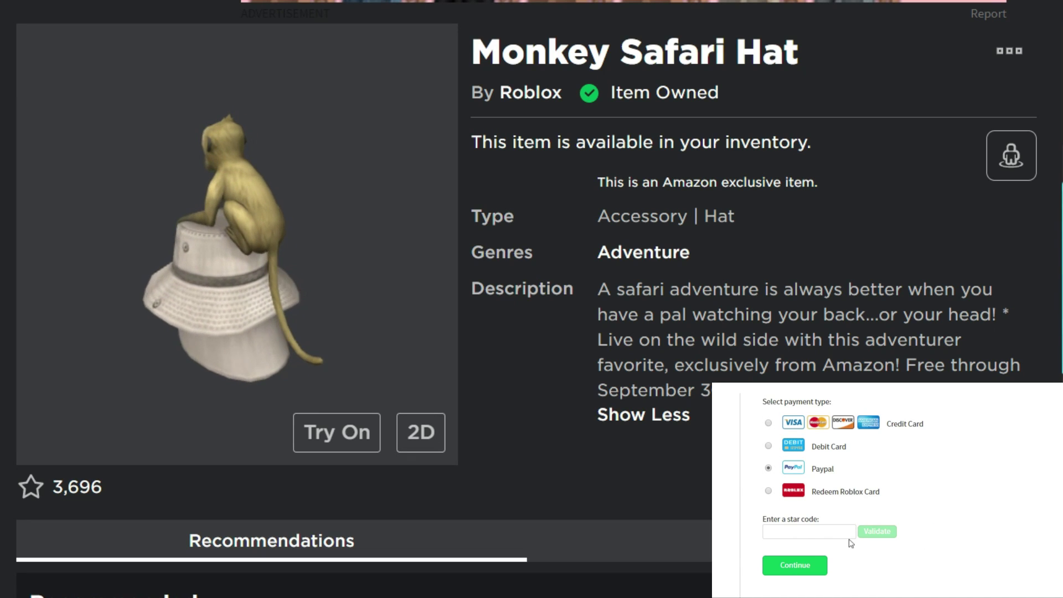
Step: Enter the star code DEETERPLAY on the Roblox payment page and validate it
click(835, 530)
text(DEETE)
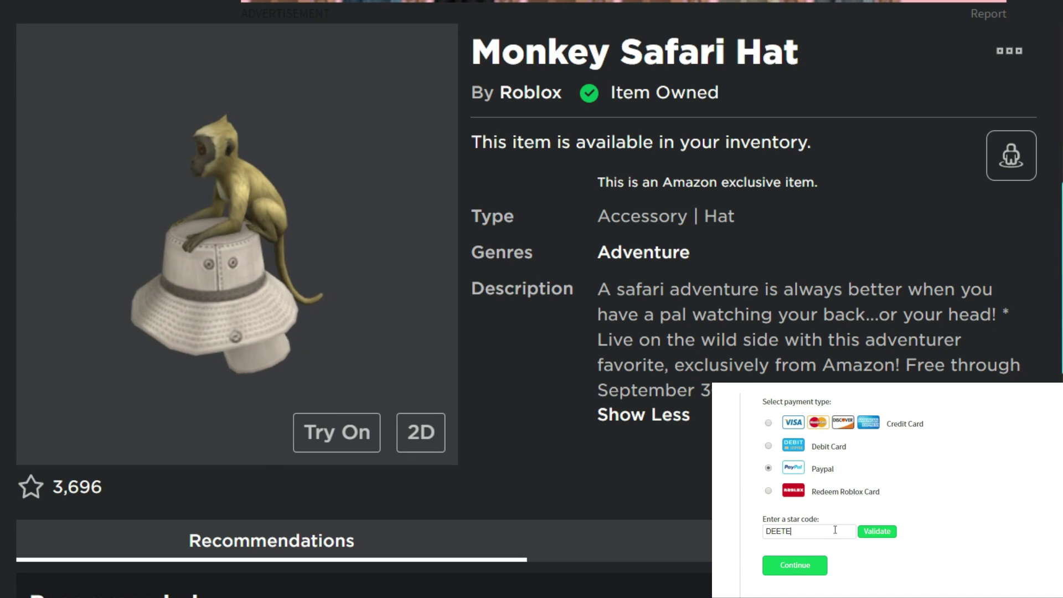
text(RPLAY)
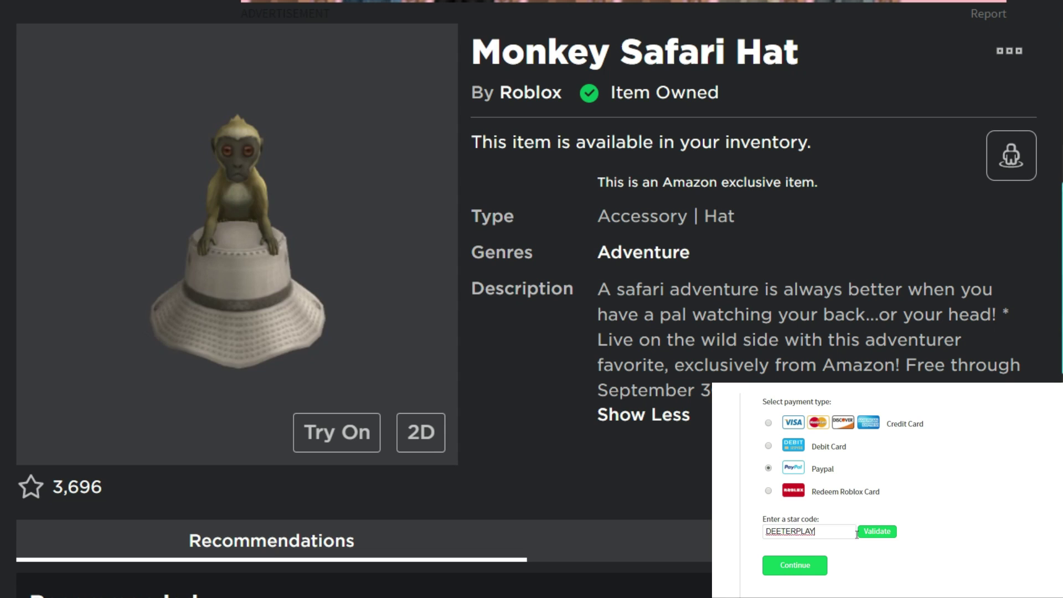
click(879, 532)
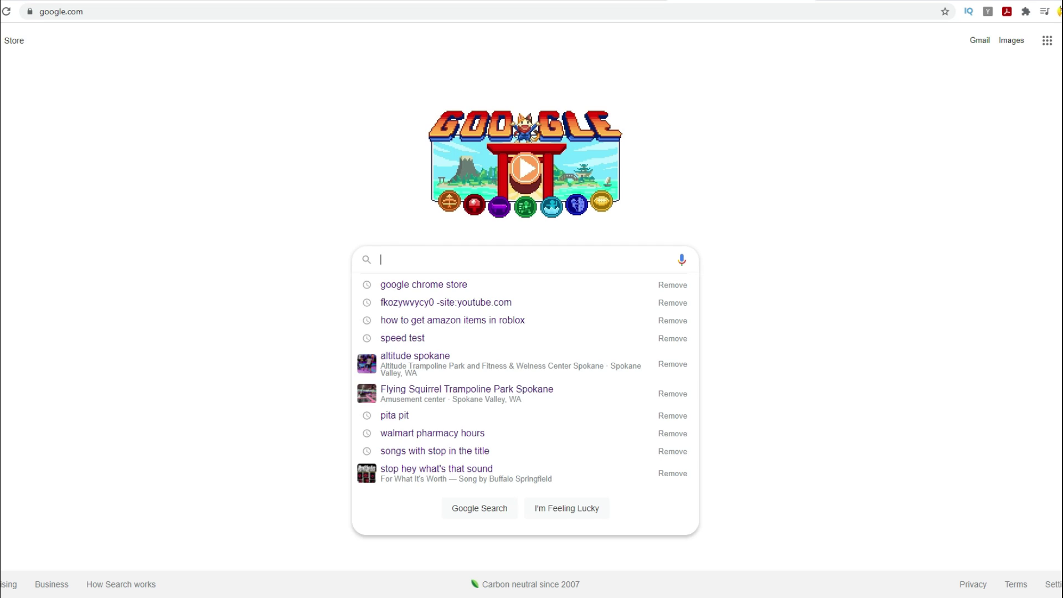
Step: Search Google for "chrome web store"
text(chrome )
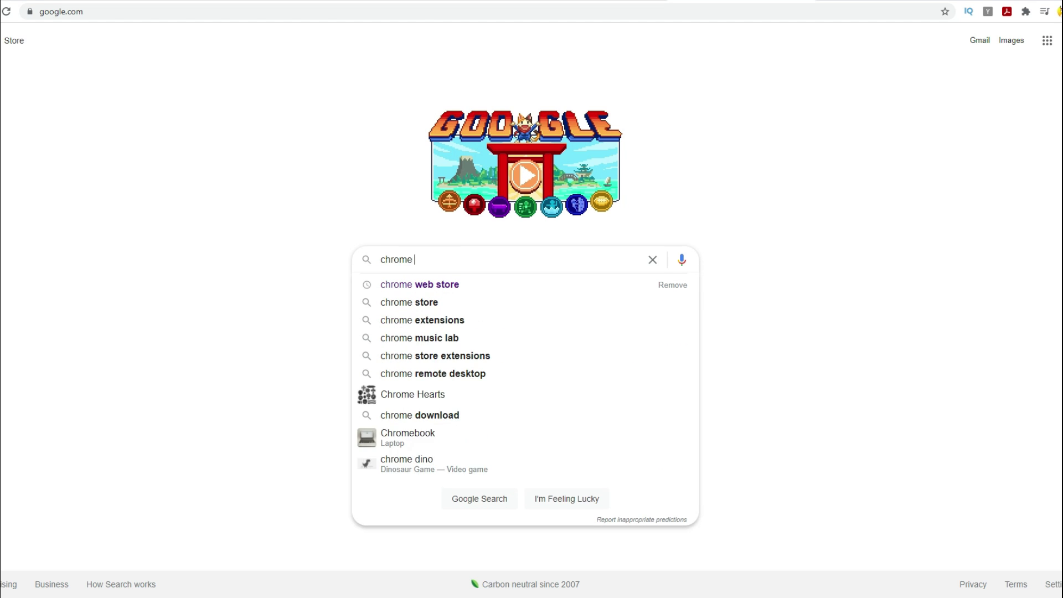
text(web store)
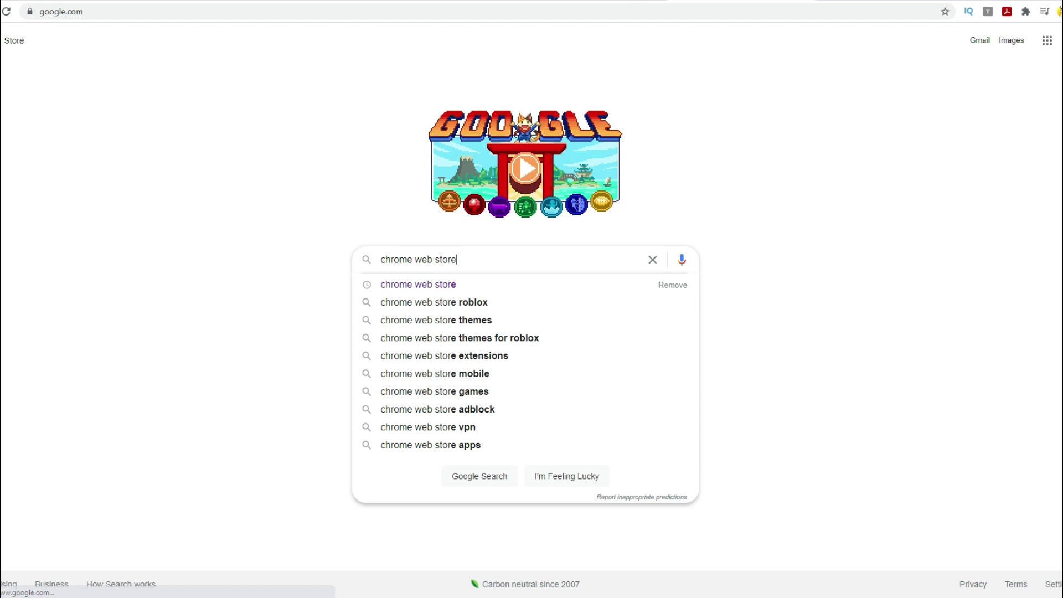
key(Return)
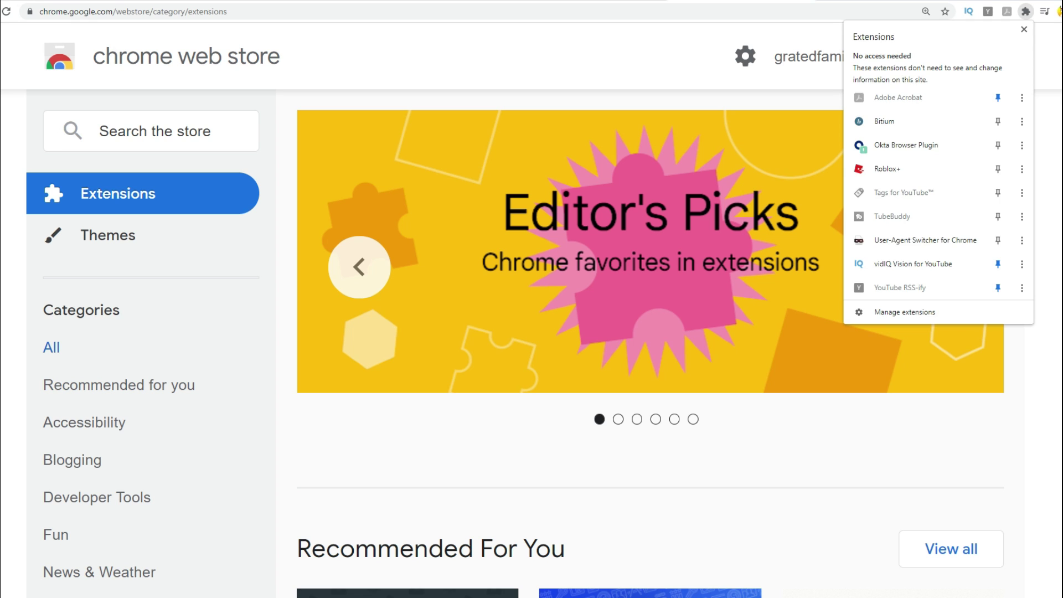
Step: Search the Chrome Web Store for "user agent switcher"
click(151, 130)
text(user )
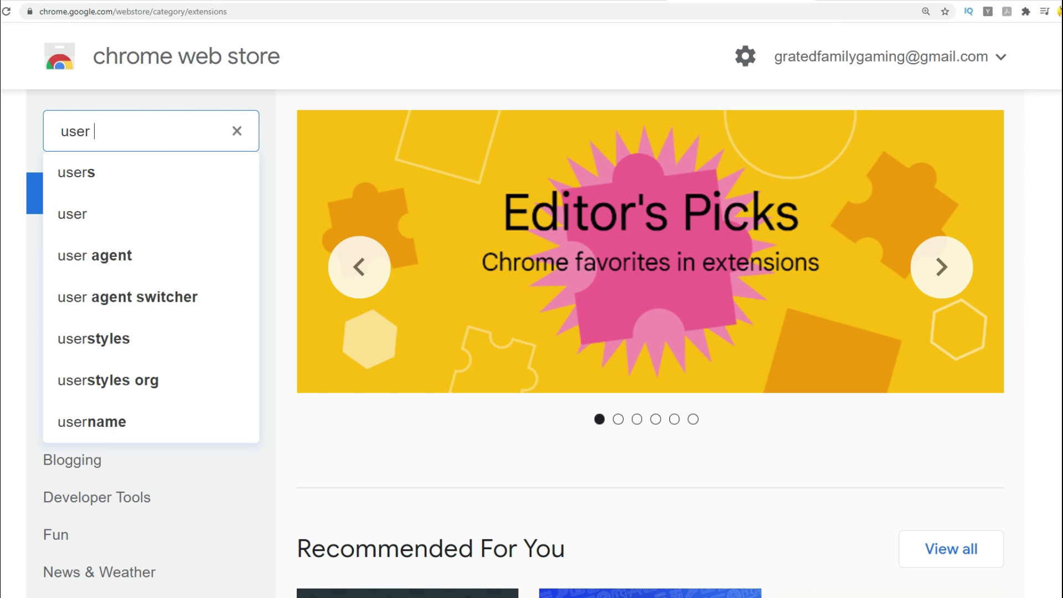
text(agent sw)
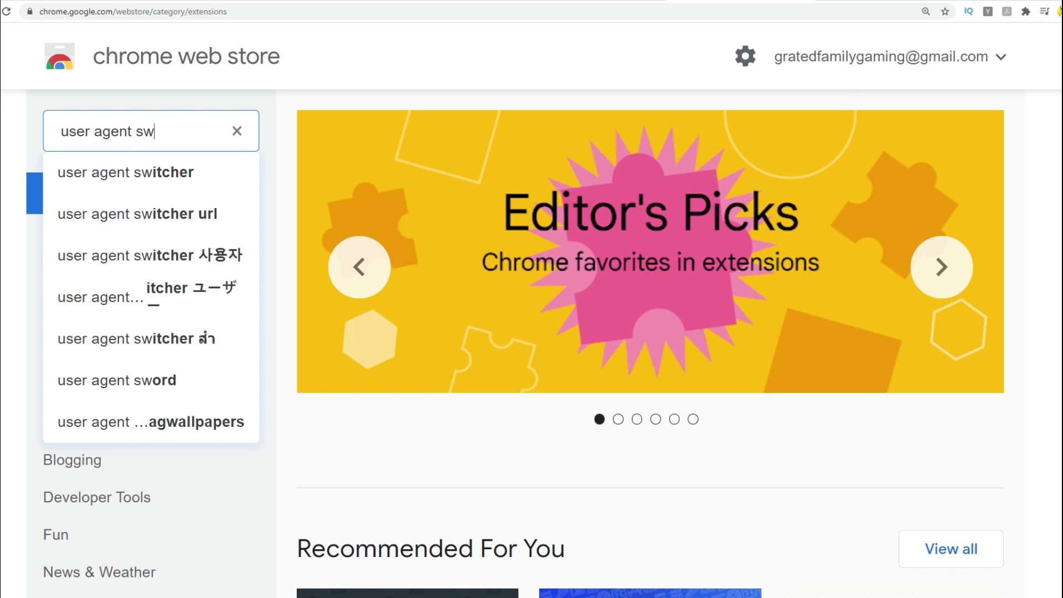
text(it)
key(Down)
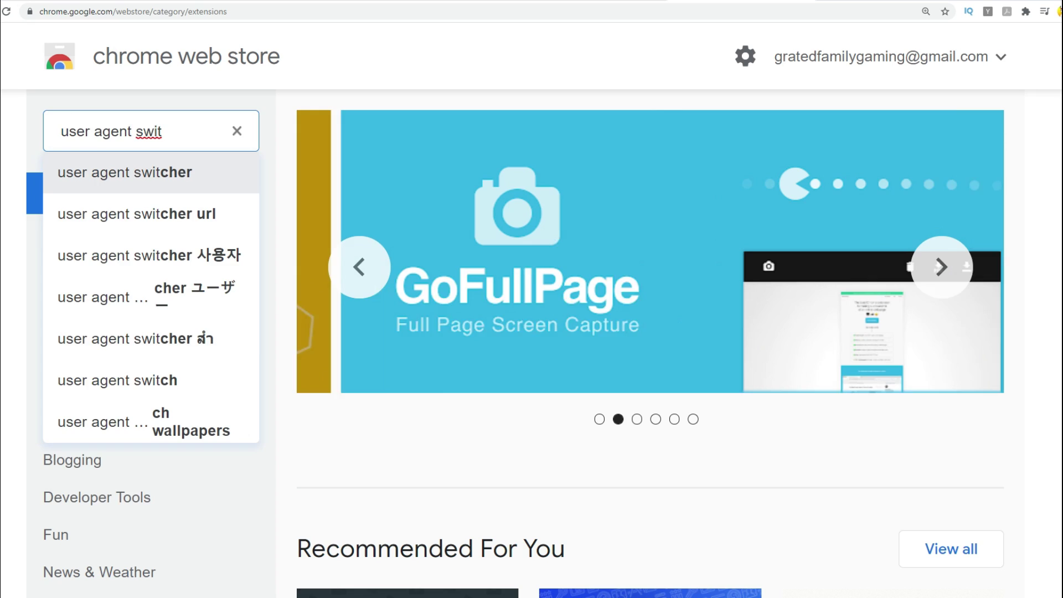
key(Return)
Step: Open the store page of User-Agent Switcher for Chrome offered by google.com and look over its details
scroll(650, 343, down, 3)
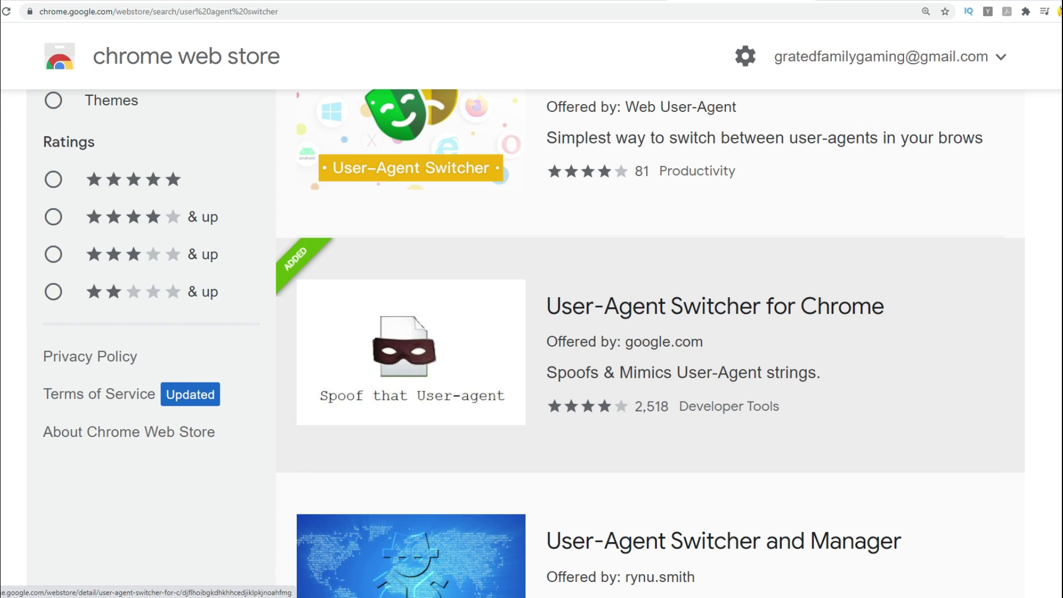
click(650, 343)
scroll(532, 355, down, 2)
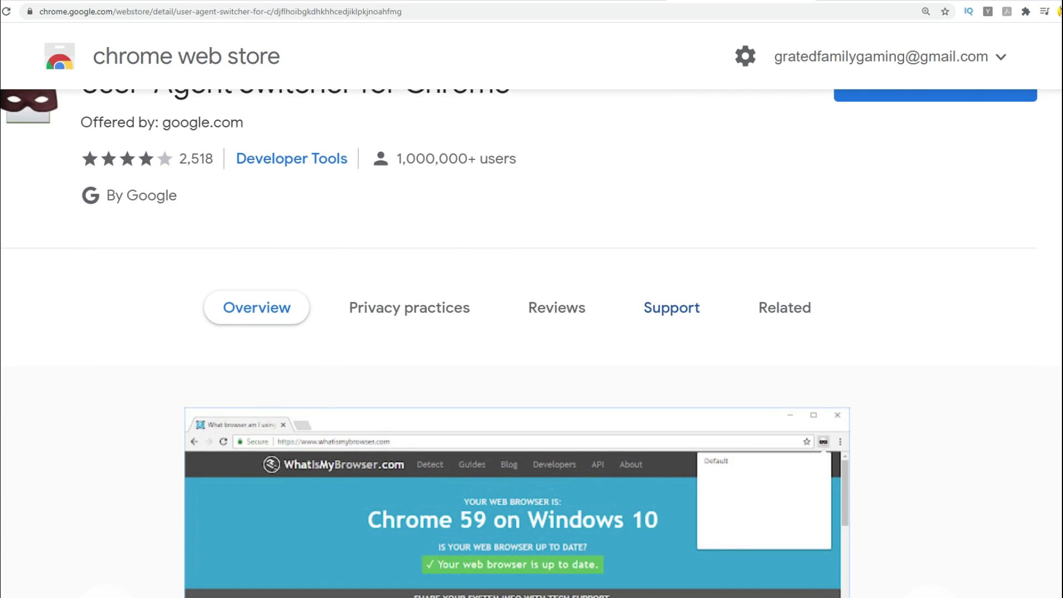
scroll(531, 355, up, 2)
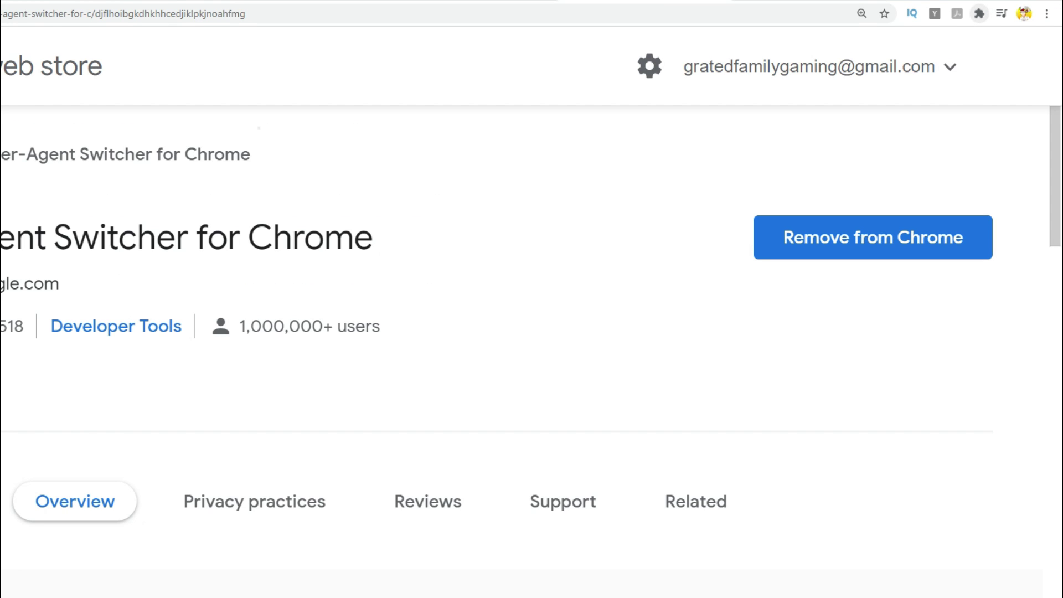
Step: Switch the browser's user agent to Android KitKat using the User-Agent Switcher for Chrome extension
click(979, 13)
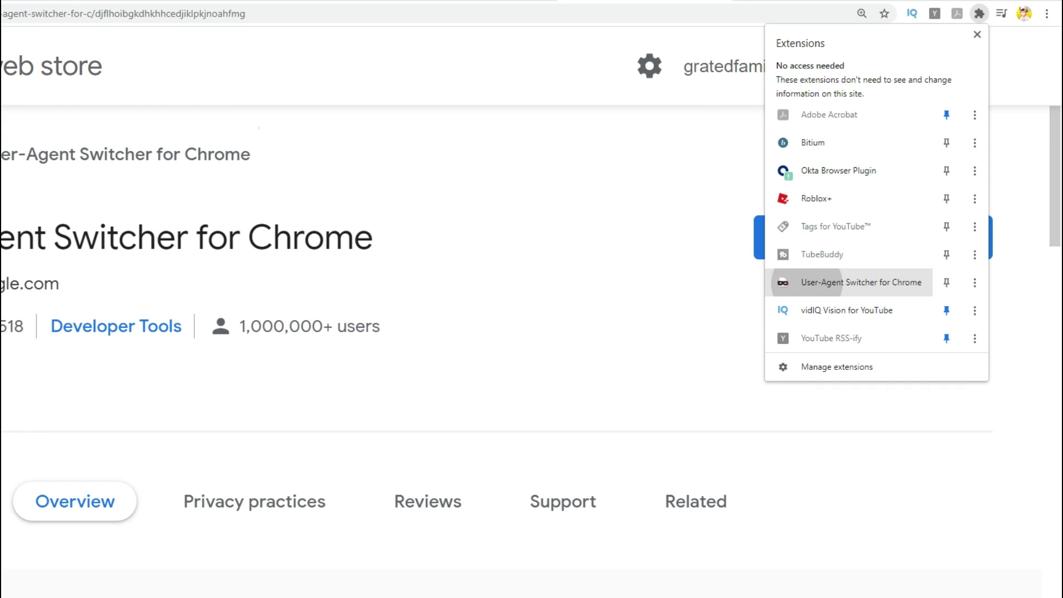
click(861, 282)
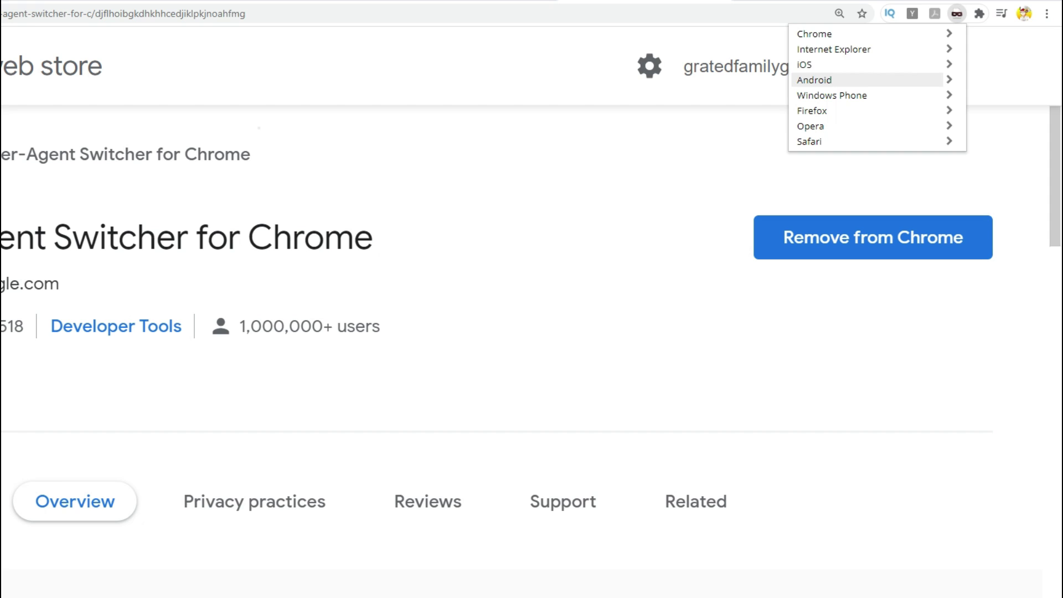
click(814, 79)
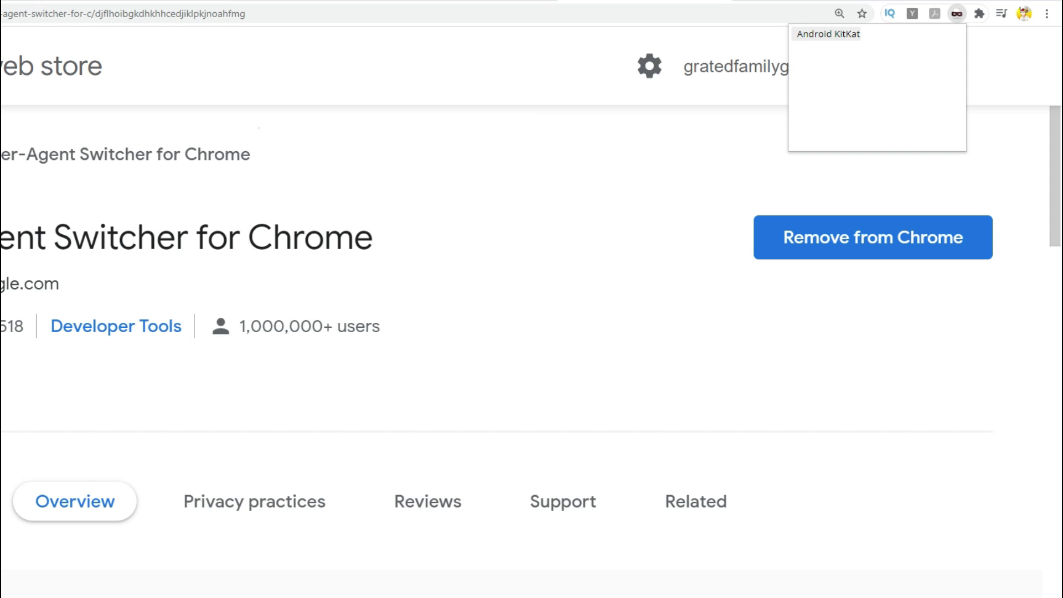
click(825, 34)
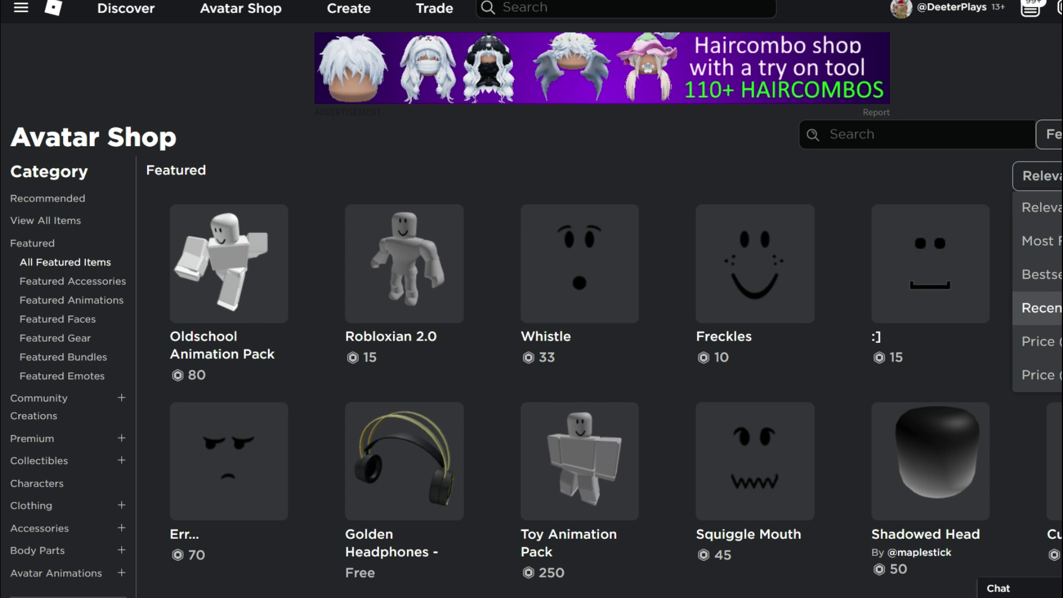
Step: Sort the featured Avatar Shop items by most recent and filter them to free items only
click(1038, 308)
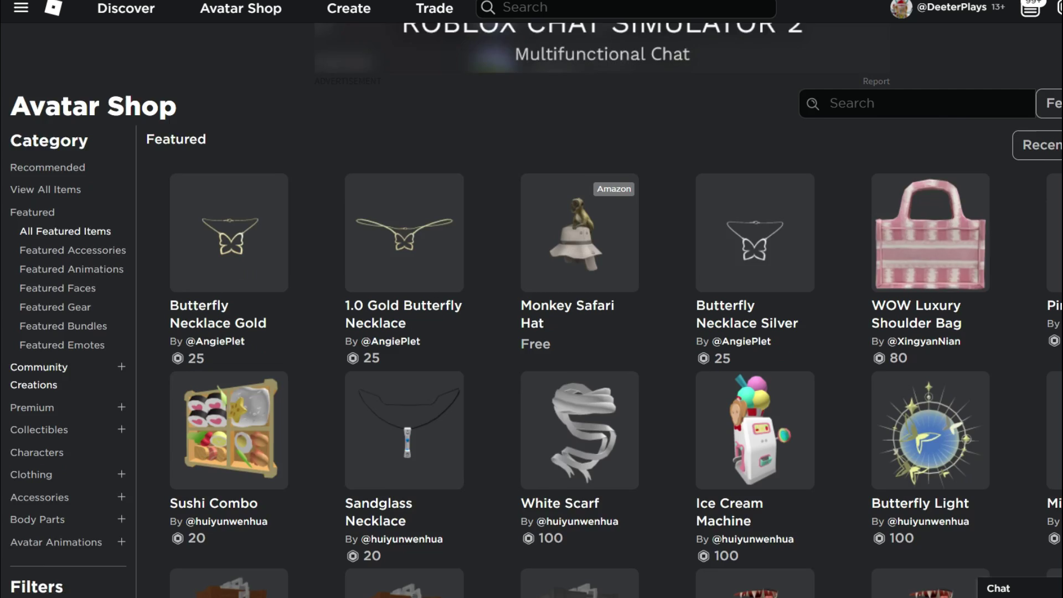
scroll(531, 310, down, 10)
click(16, 491)
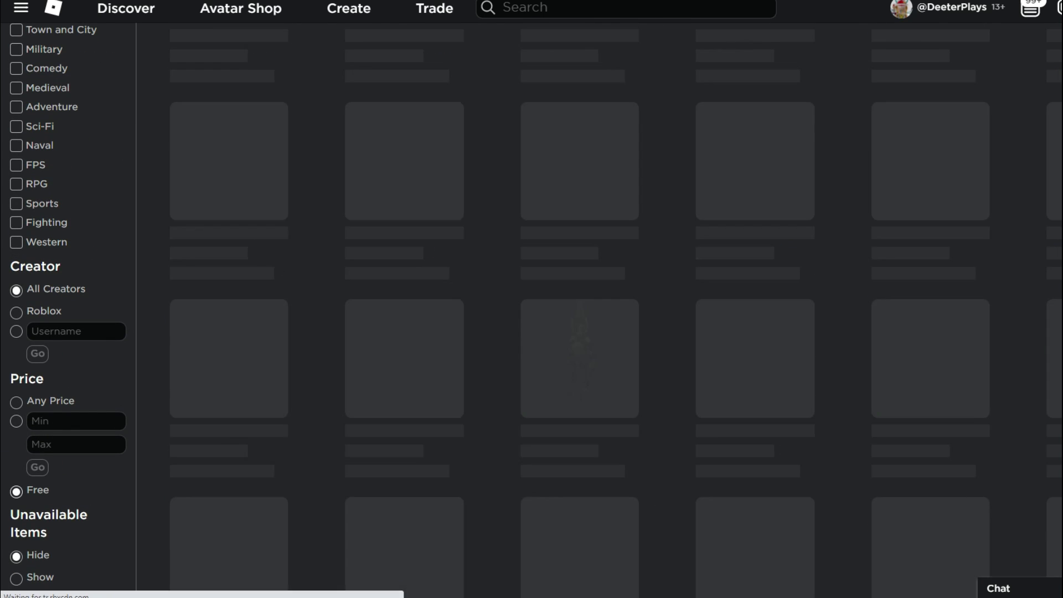
scroll(404, 183, up, 7)
scroll(531, 310, down, 2)
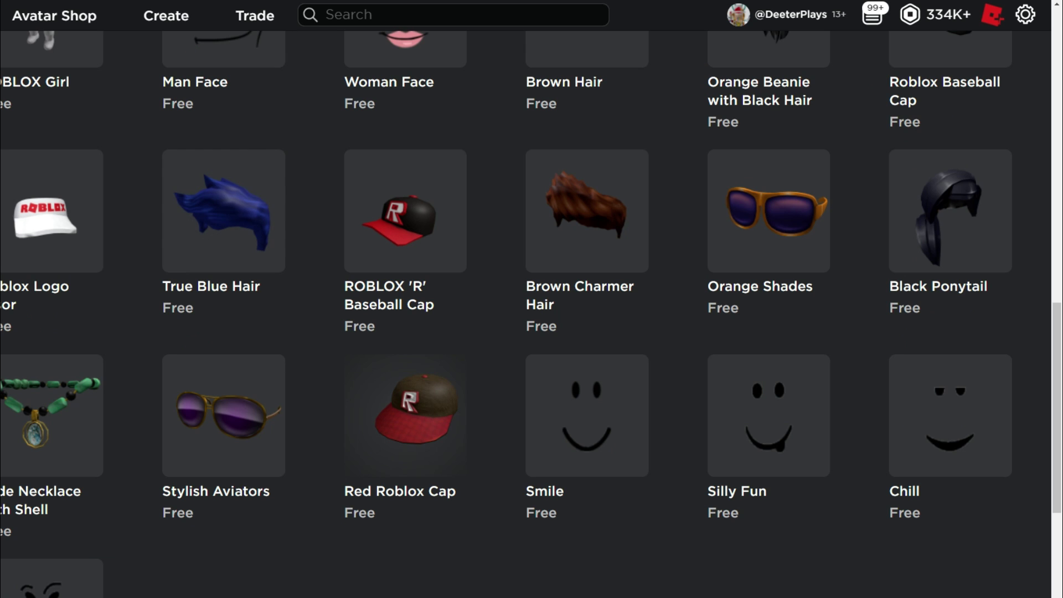
Step: Open the free Red Roblox Cap item page in a new browser tab and switch to it
right_click(408, 430)
click(467, 441)
key(ctrl+Tab)
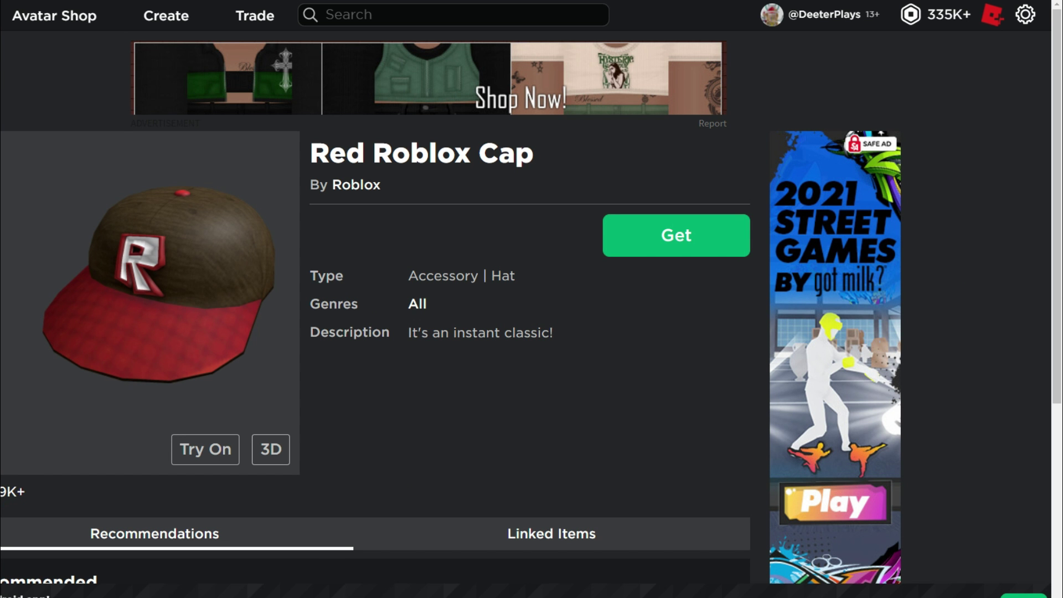
Step: Inspect the HTML of the Red Roblox Cap's purchase element in the developer tools
scroll(377, 332, down, 4)
scroll(376, 332, up, 4)
right_click(685, 239)
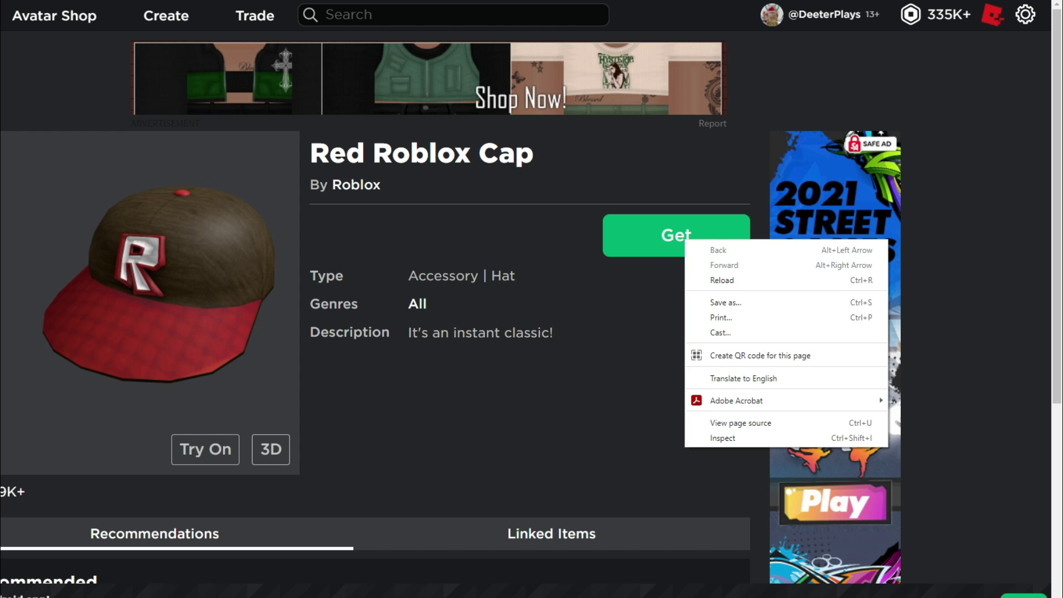
click(722, 438)
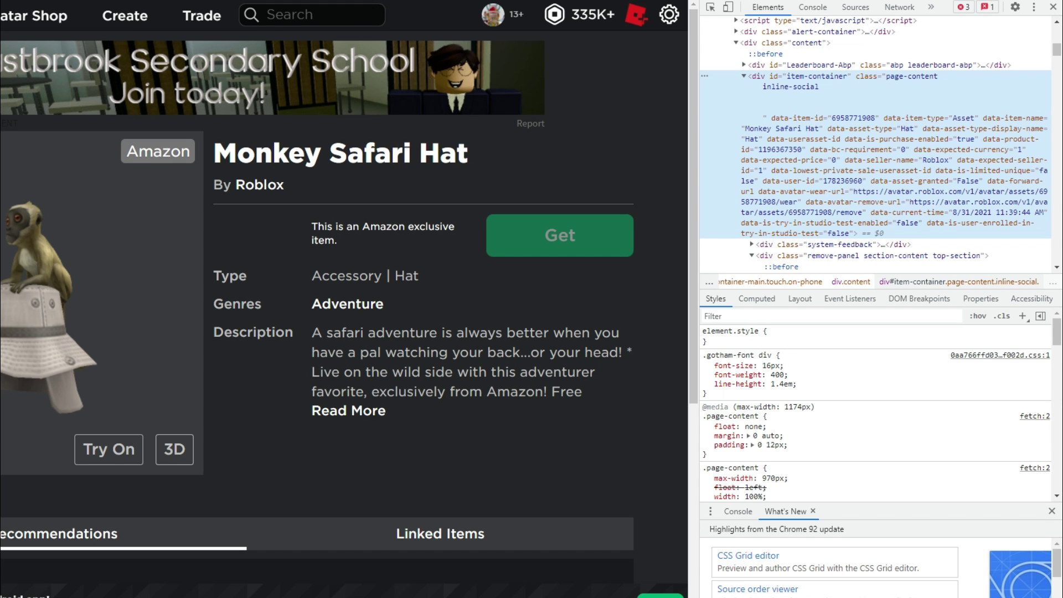
right_click(525, 239)
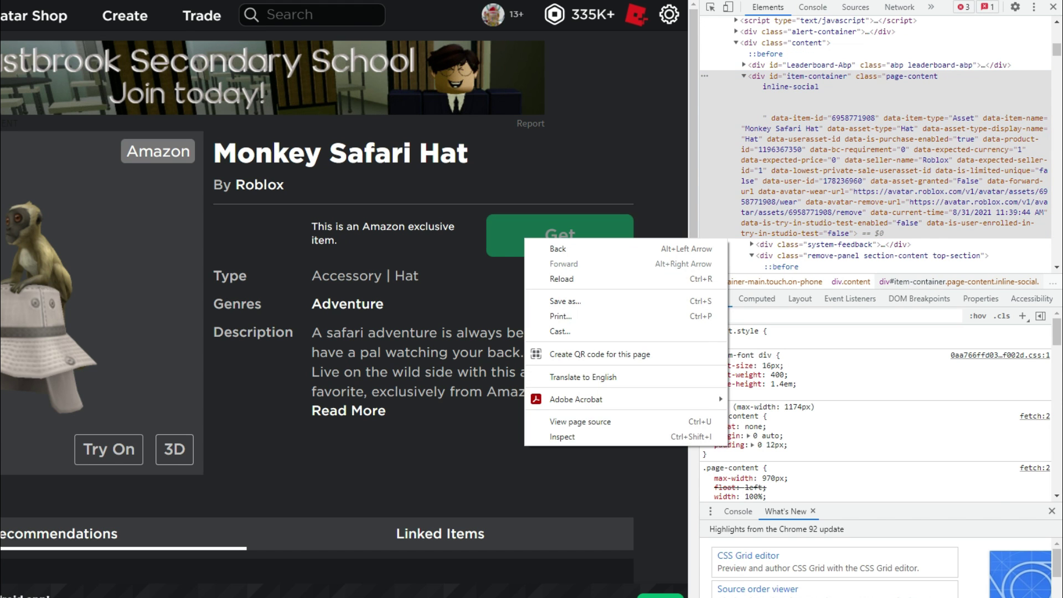
click(554, 437)
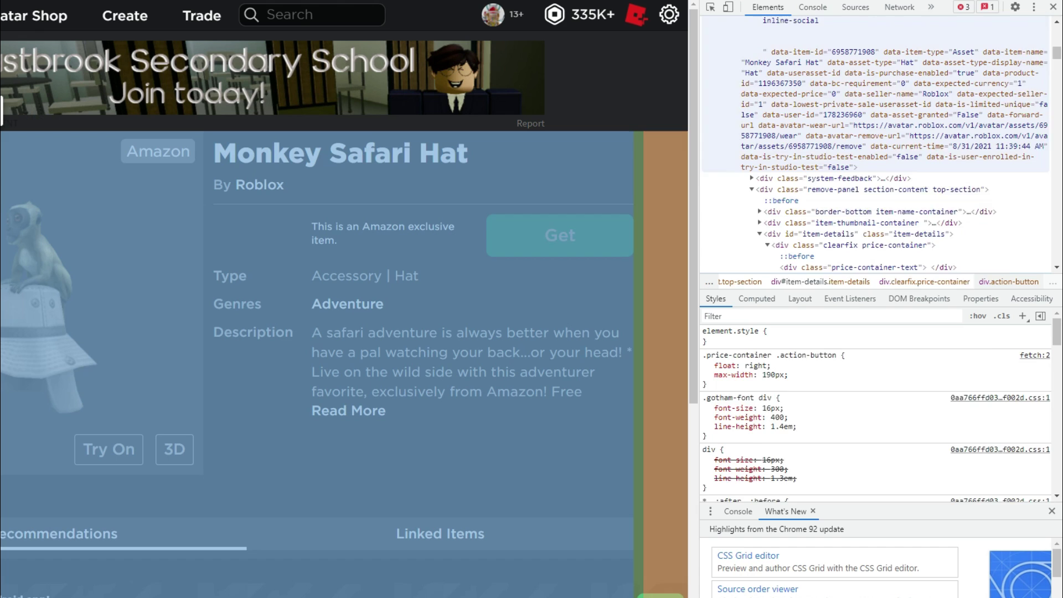
click(886, 111)
double_click(854, 64)
key(ctrl+c)
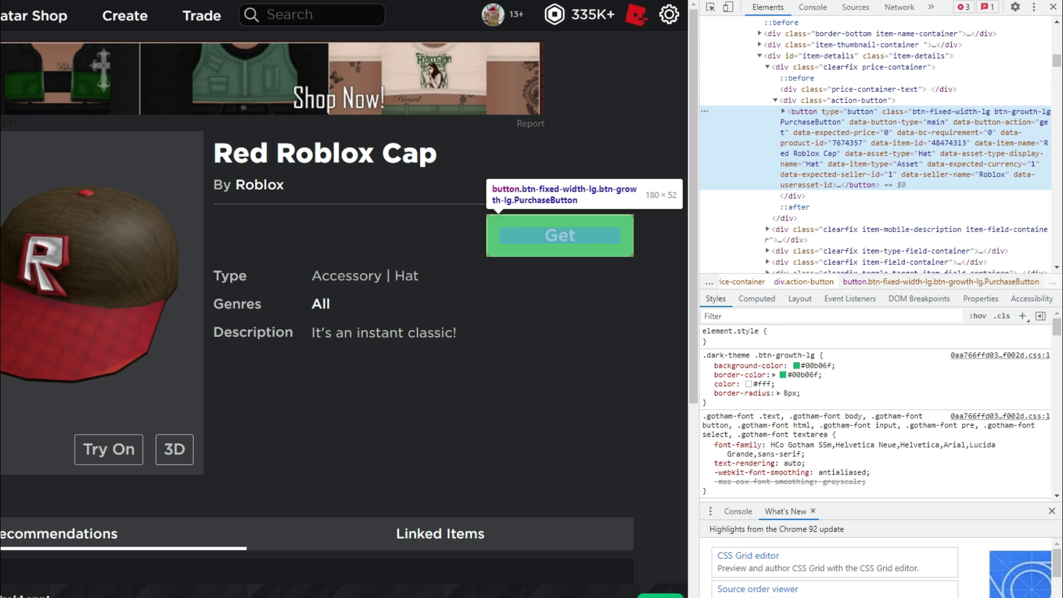
double_click(948, 143)
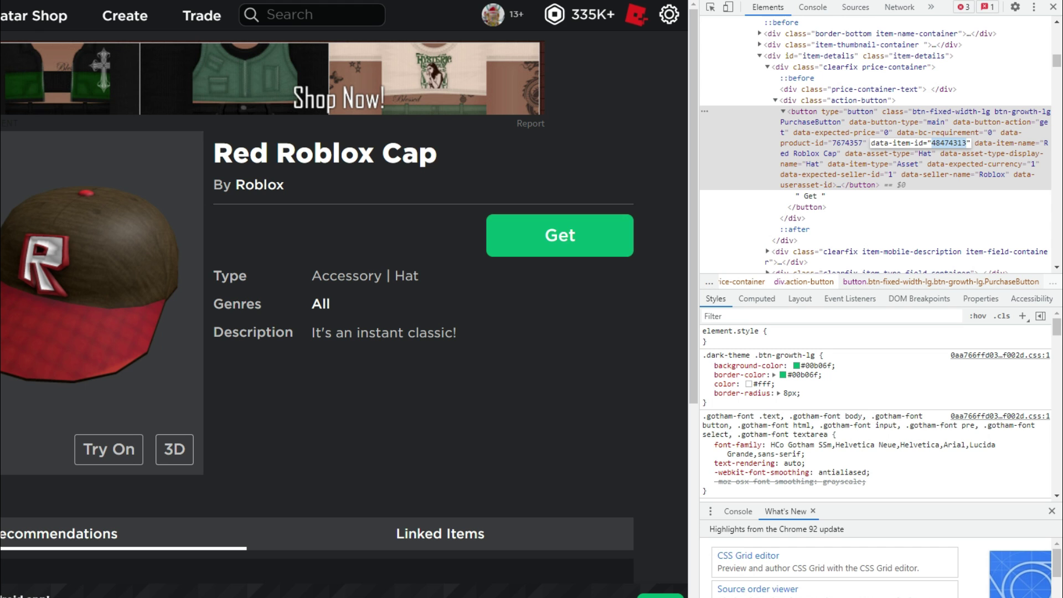
key(ctrl+v)
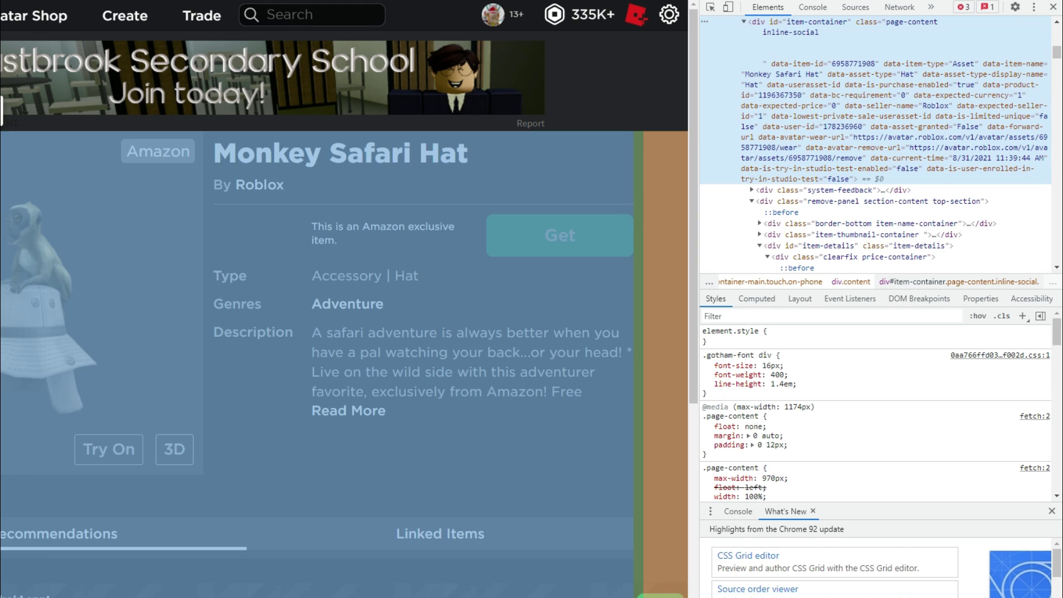
double_click(780, 95)
key(ctrl+c)
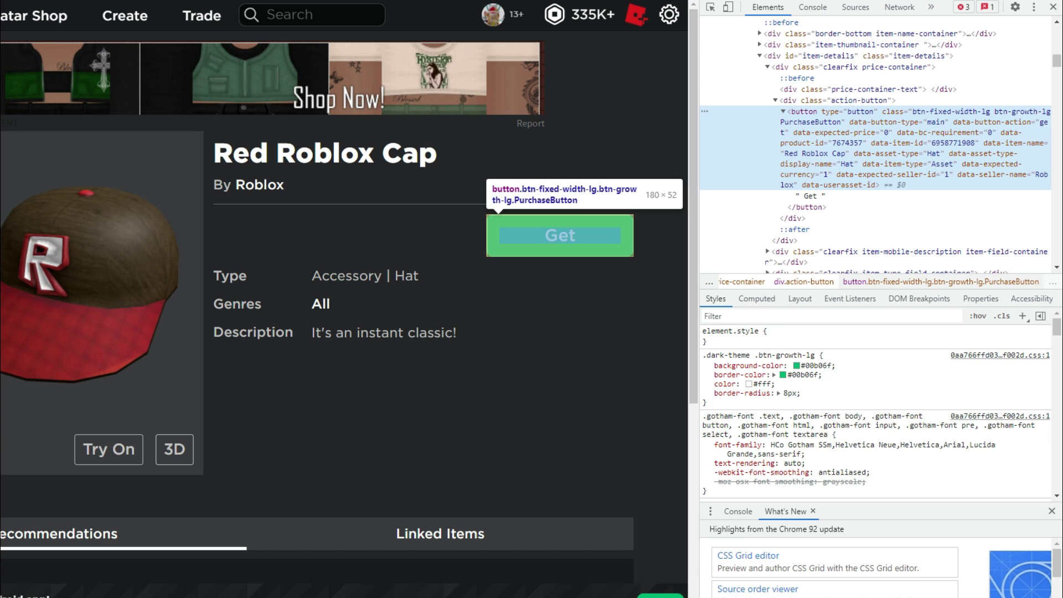
double_click(846, 143)
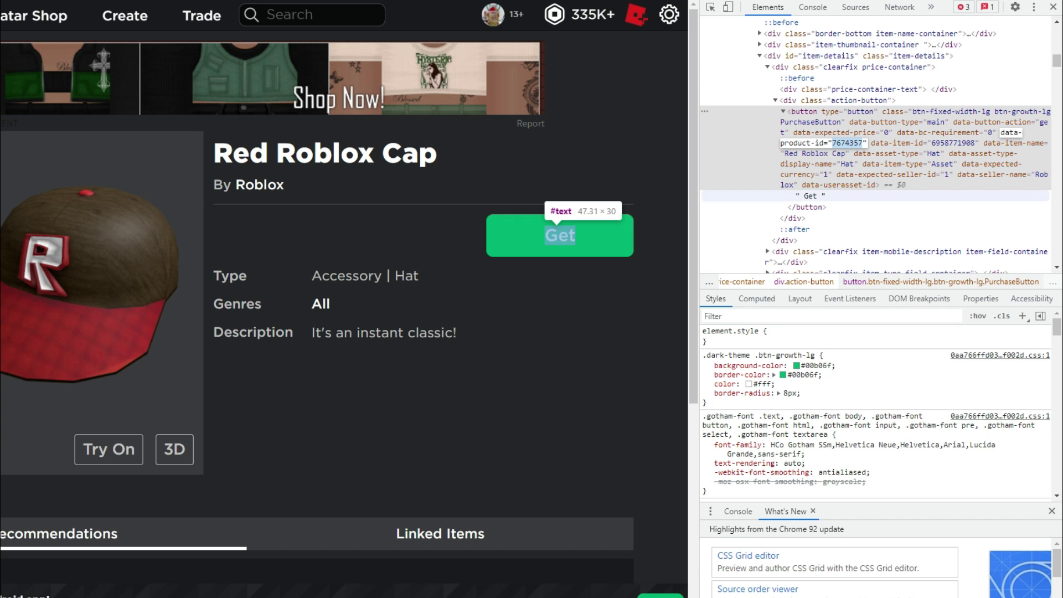
key(ctrl+v)
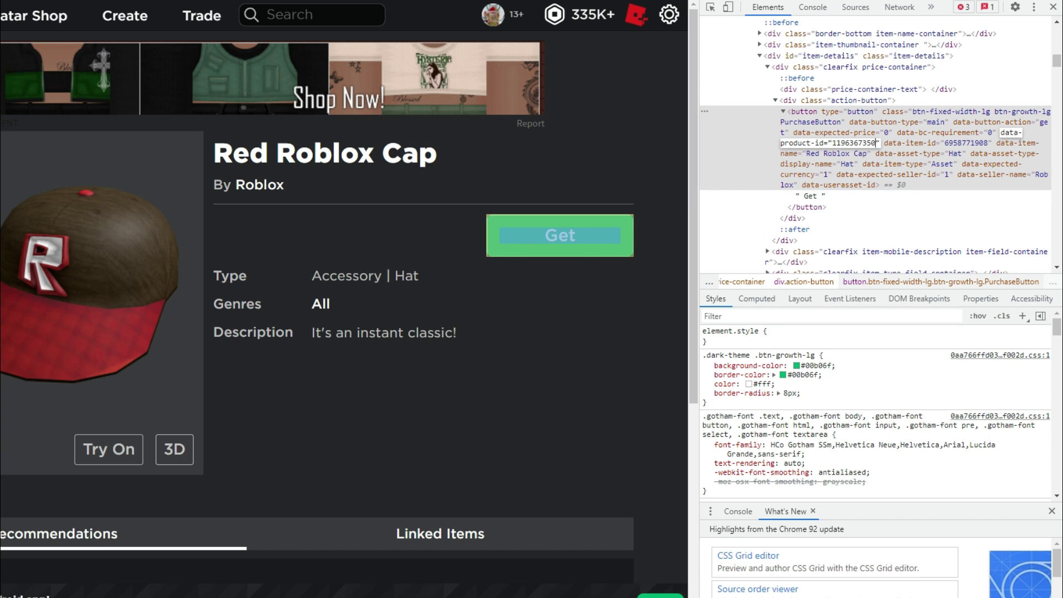
key(Return)
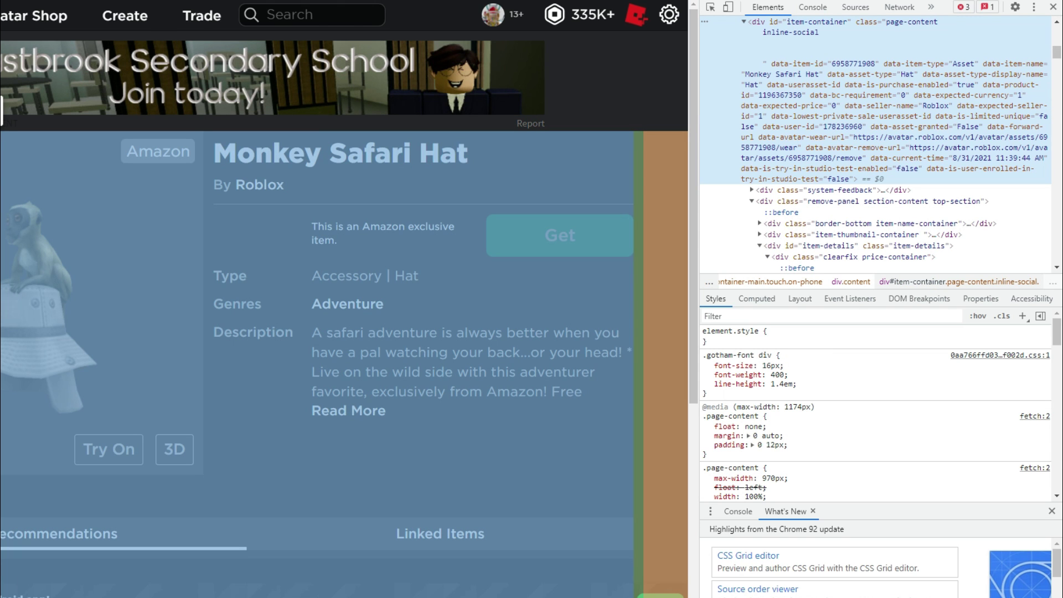
Step: Compare the expected price attribute of both items and claim the Monkey Safari Hat through the edited Red Roblox Cap page
double_click(781, 106)
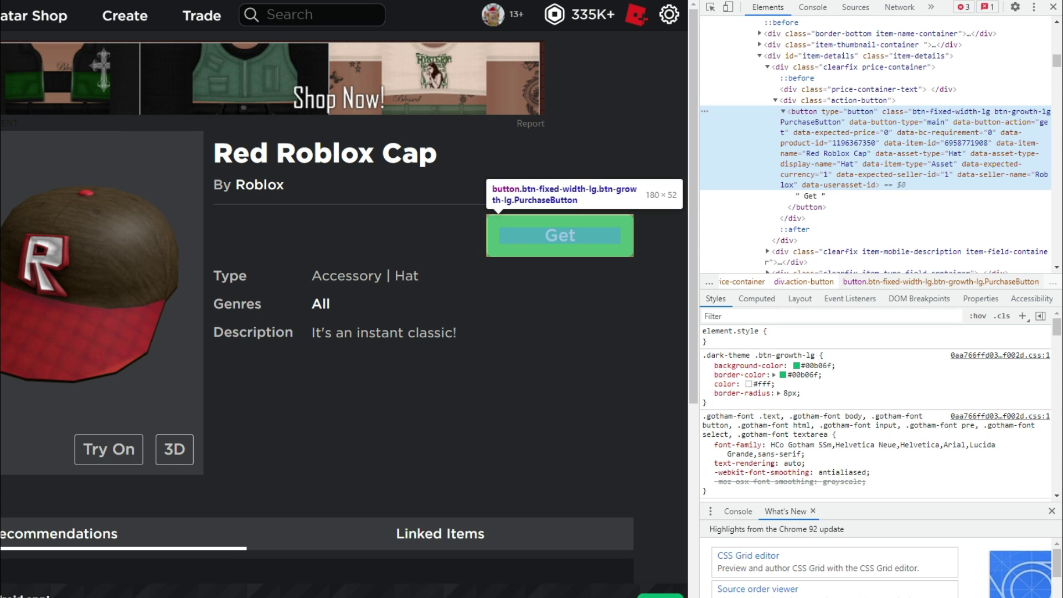
double_click(833, 133)
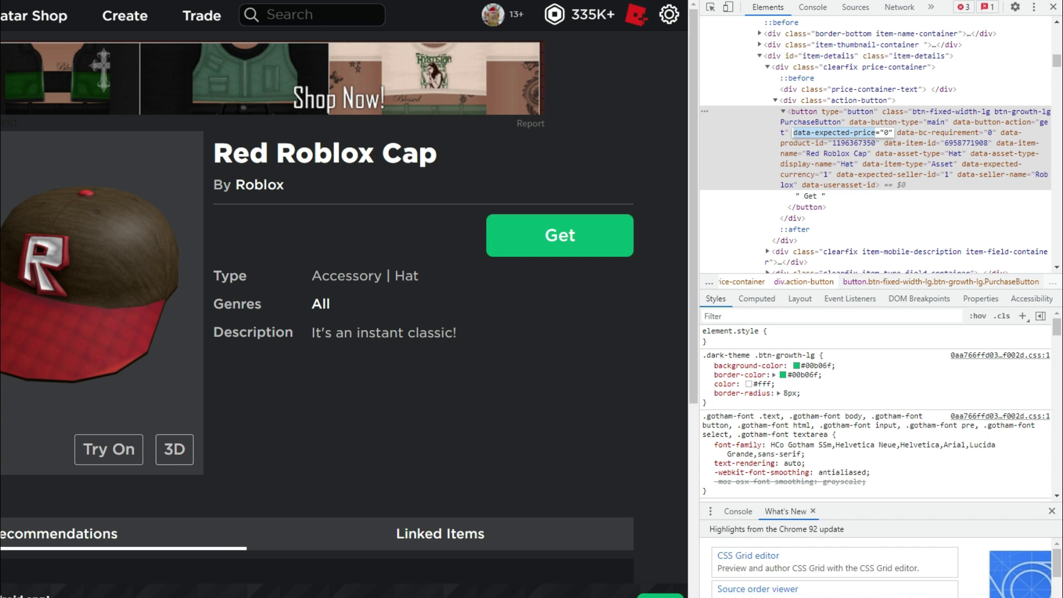
key(Escape)
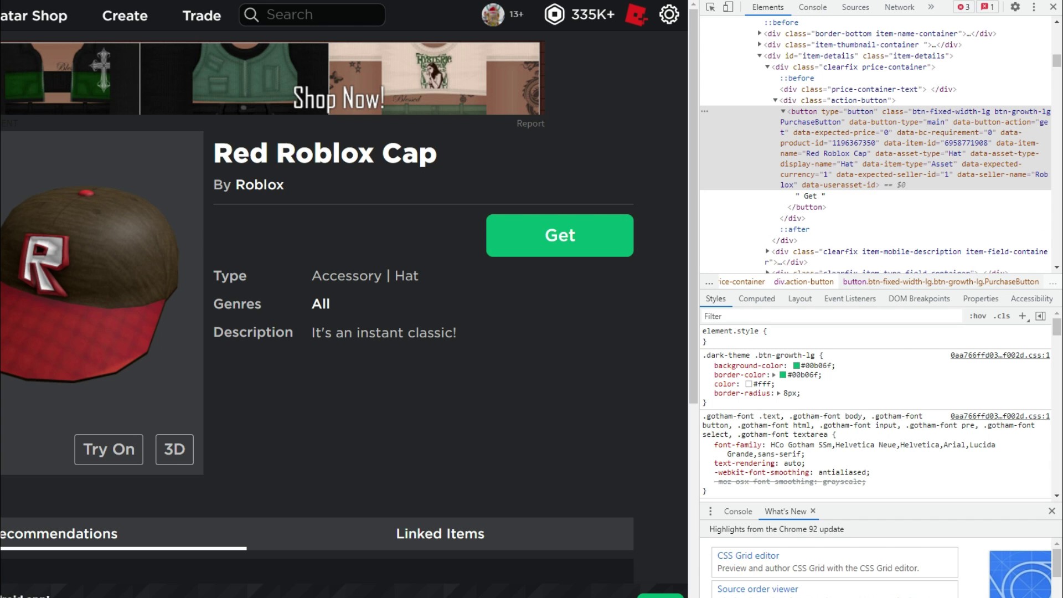
click(559, 236)
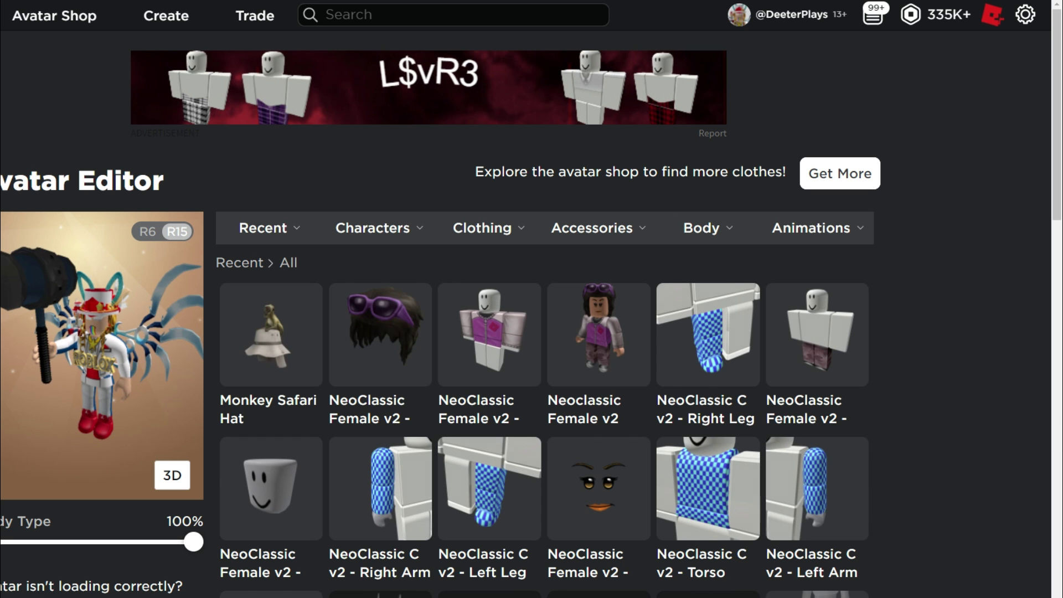
Step: Equip the Monkey Safari Hat on the avatar and open its item page in a new tab
click(271, 334)
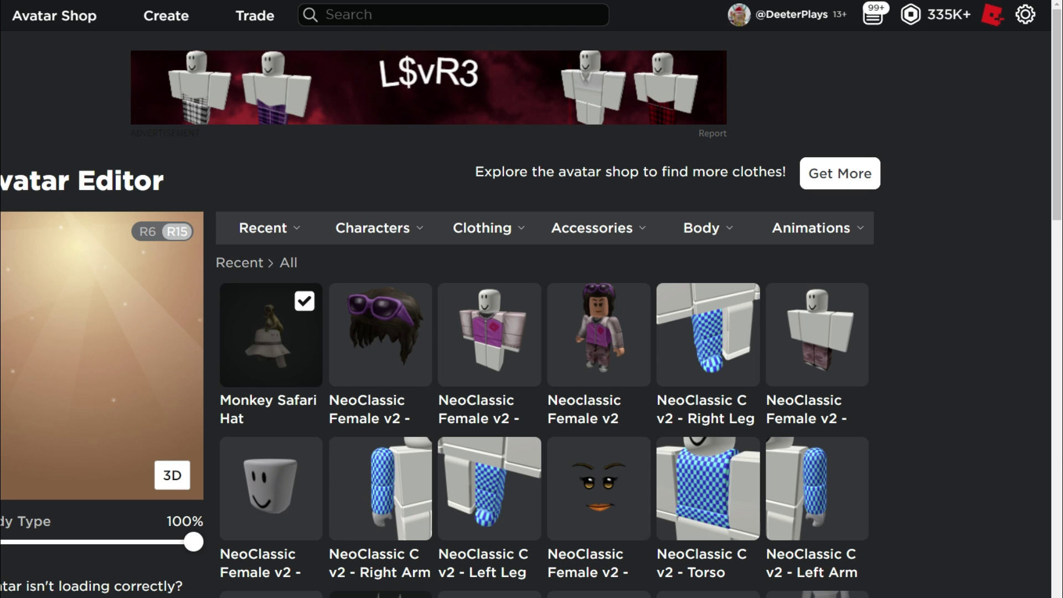
right_click(266, 344)
click(326, 354)
key(ctrl+Tab)
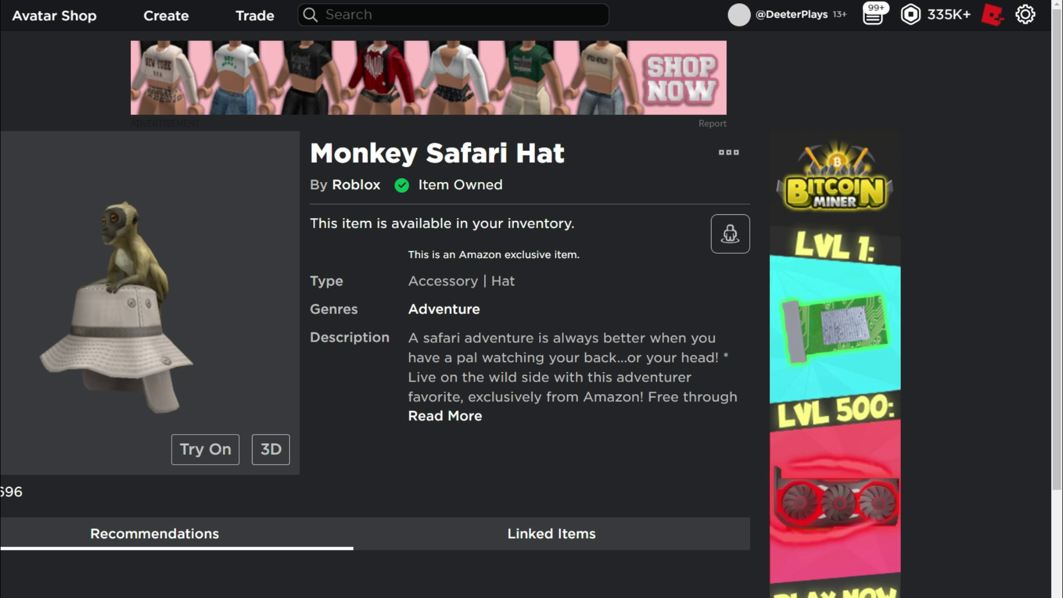
Step: Read the full description of the Monkey Safari Hat on its item page and view the hat in 3D
scroll(531, 314, down, 2)
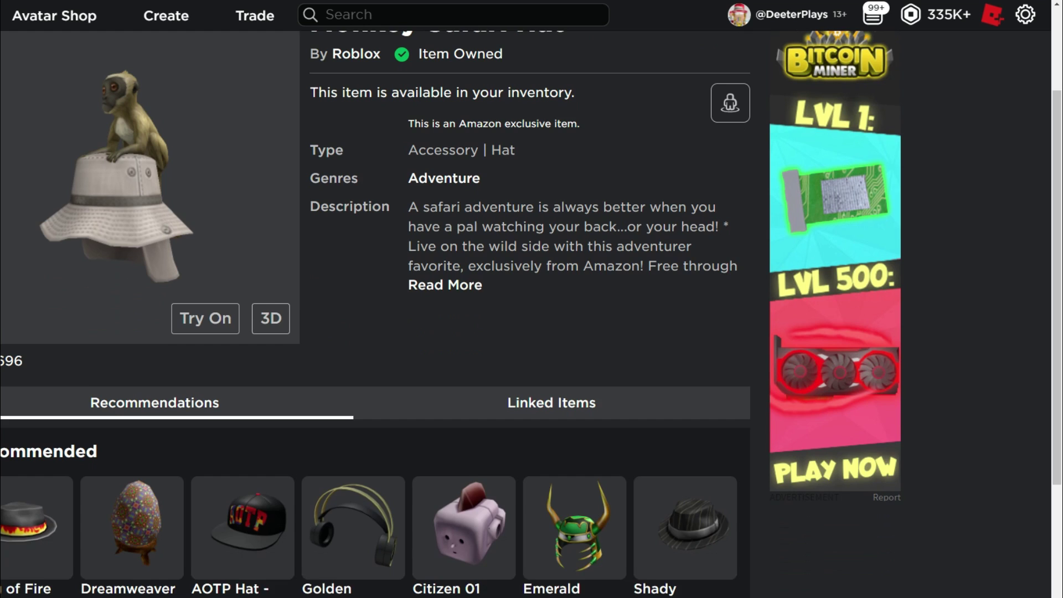
scroll(531, 314, up, 2)
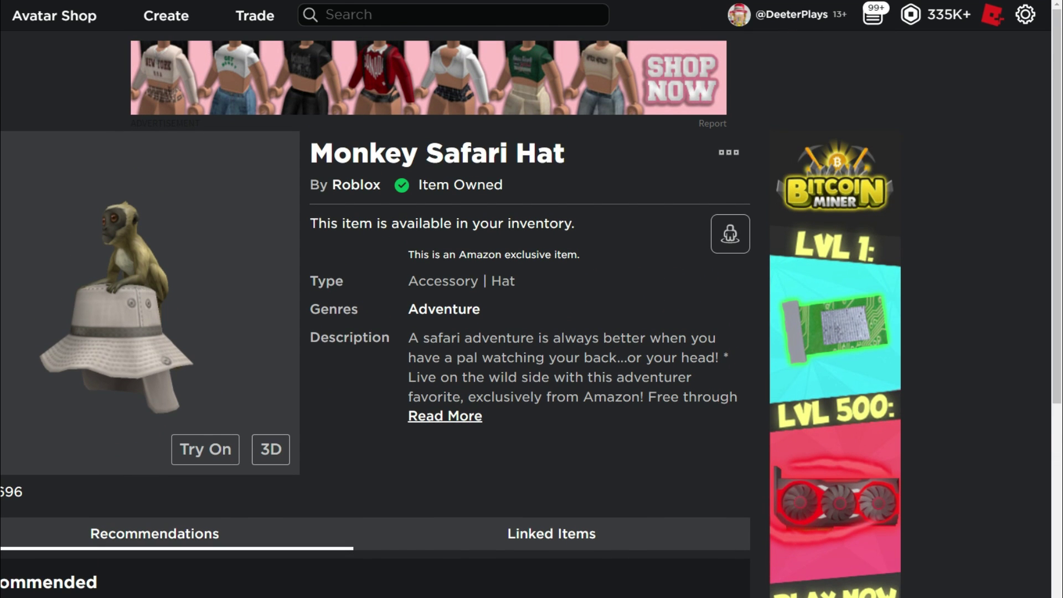
click(445, 415)
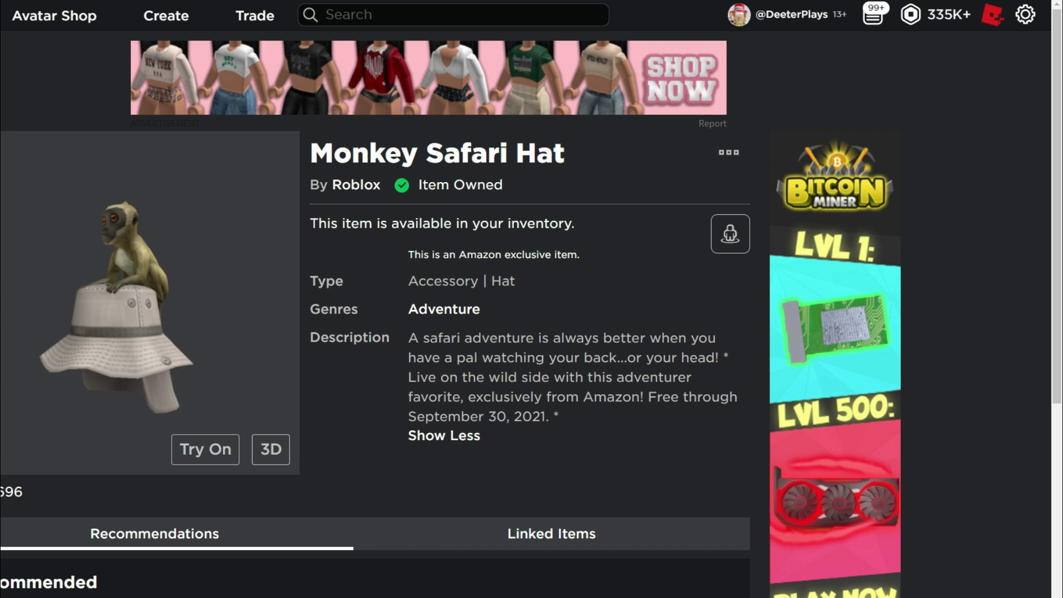
click(271, 449)
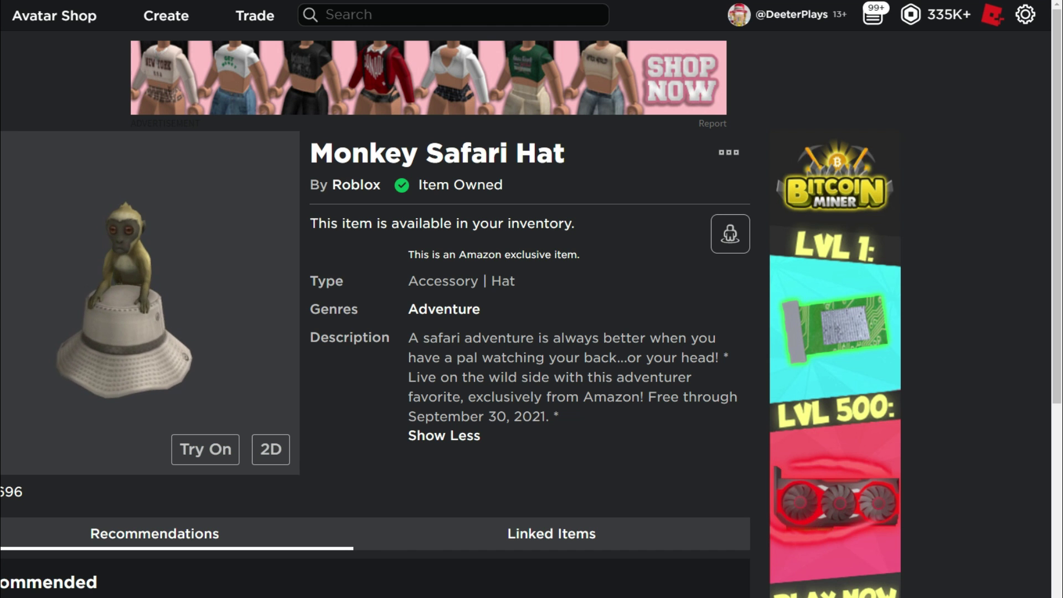